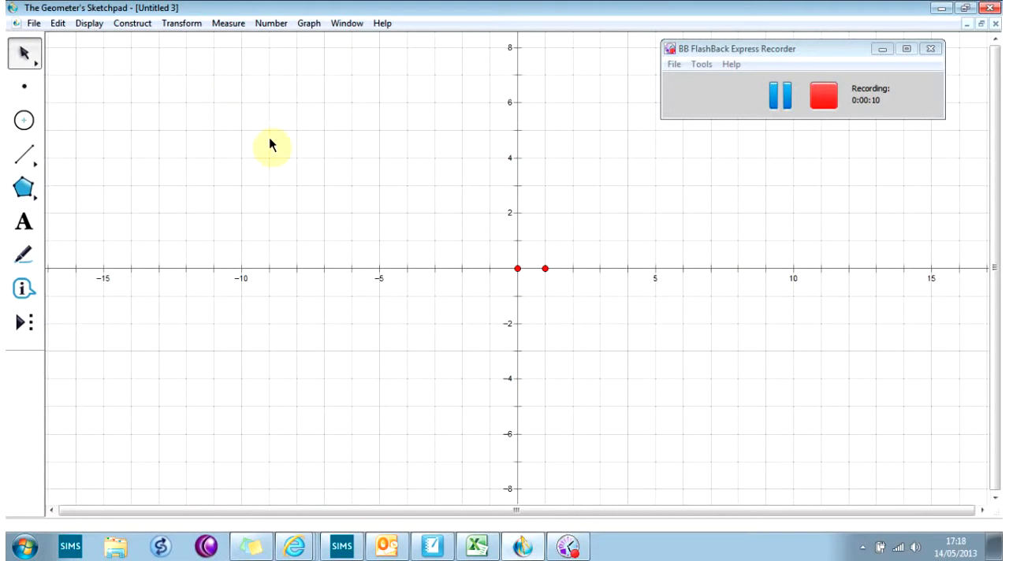
Move the coordinate origin to the lower-left area of the sketch and turn on point snapping.
{"action": "left_click_drag", "start_coordinate": [524, 269], "coordinate": [152, 403]}
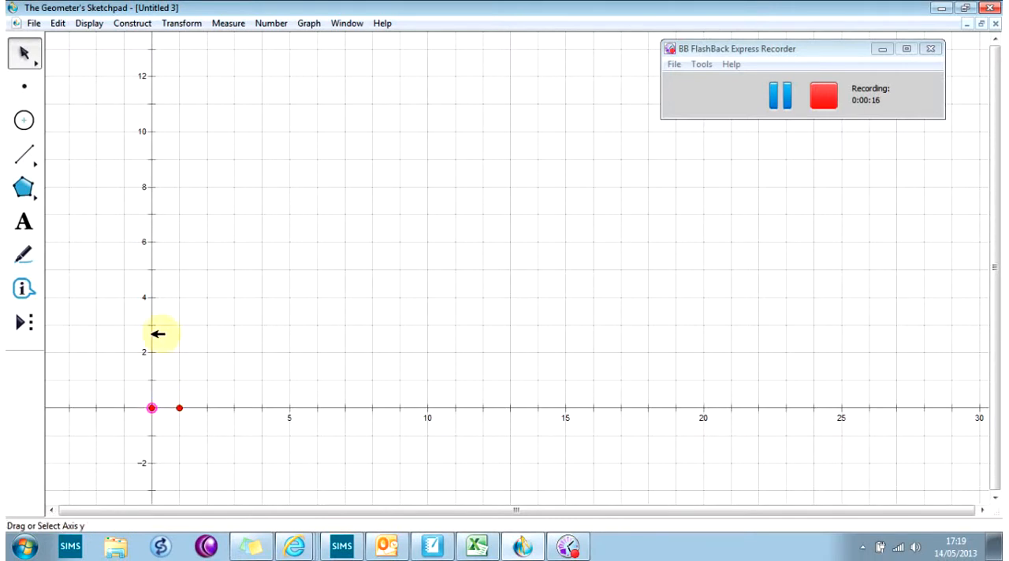
{"action": "left_click", "coordinate": [309, 24]}
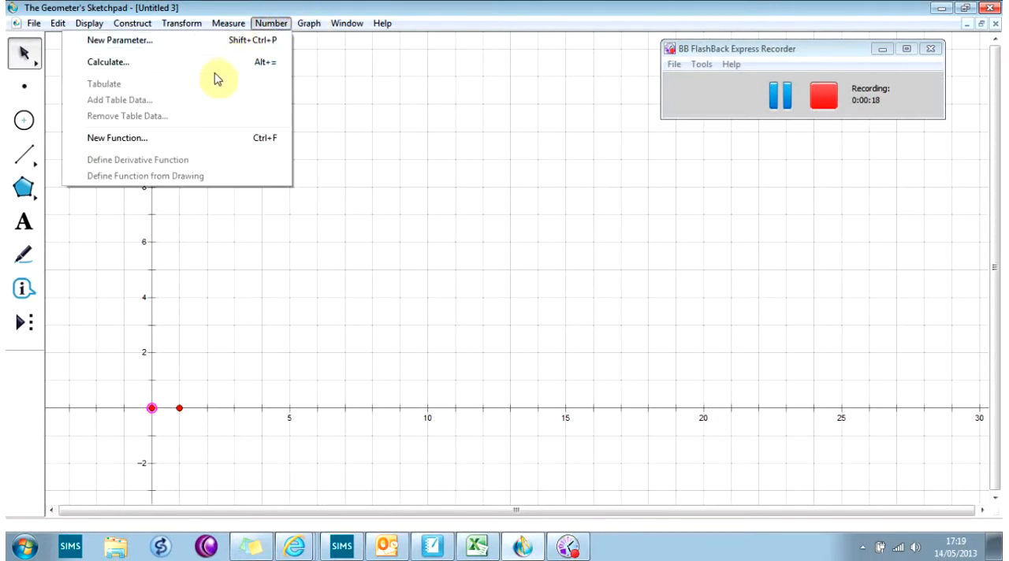
{"action": "left_click", "coordinate": [293, 127]}
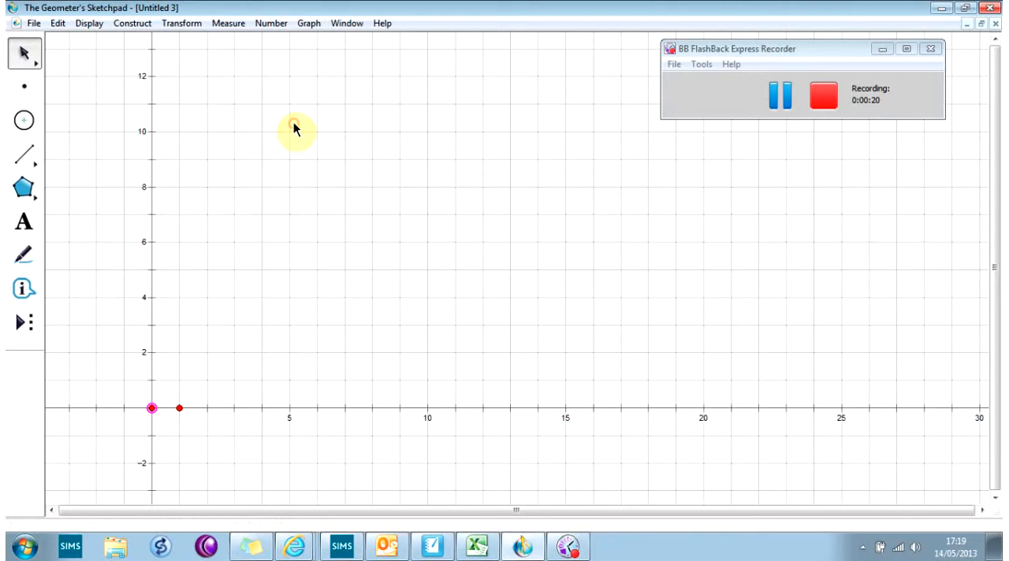
Construct an L-shaped polygon with vertices (2,4), (2,1), (4,1), (4,2), (3,2) and (3,4).
{"action": "left_click_drag", "start_coordinate": [38, 198], "coordinate": [89, 187]}
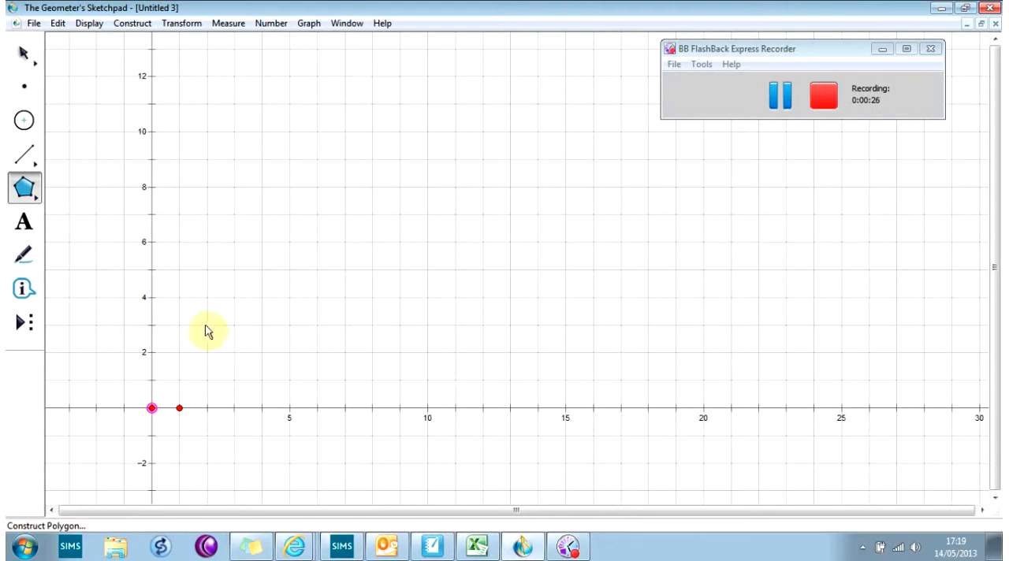
{"action": "left_click", "coordinate": [207, 297]}
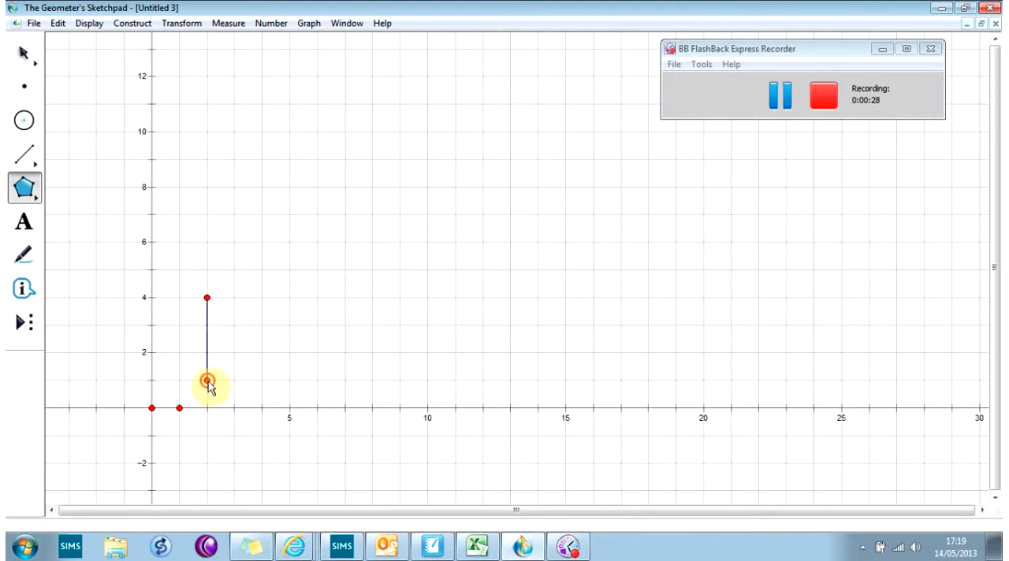
{"action": "left_click", "coordinate": [207, 380]}
{"action": "left_click", "coordinate": [262, 383]}
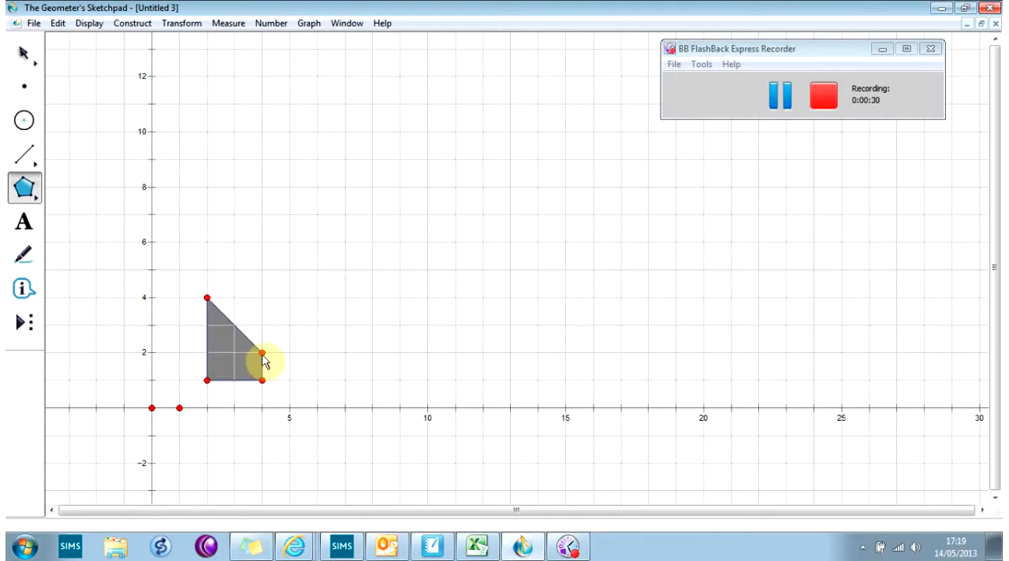
{"action": "left_click", "coordinate": [262, 355]}
{"action": "left_click", "coordinate": [236, 354]}
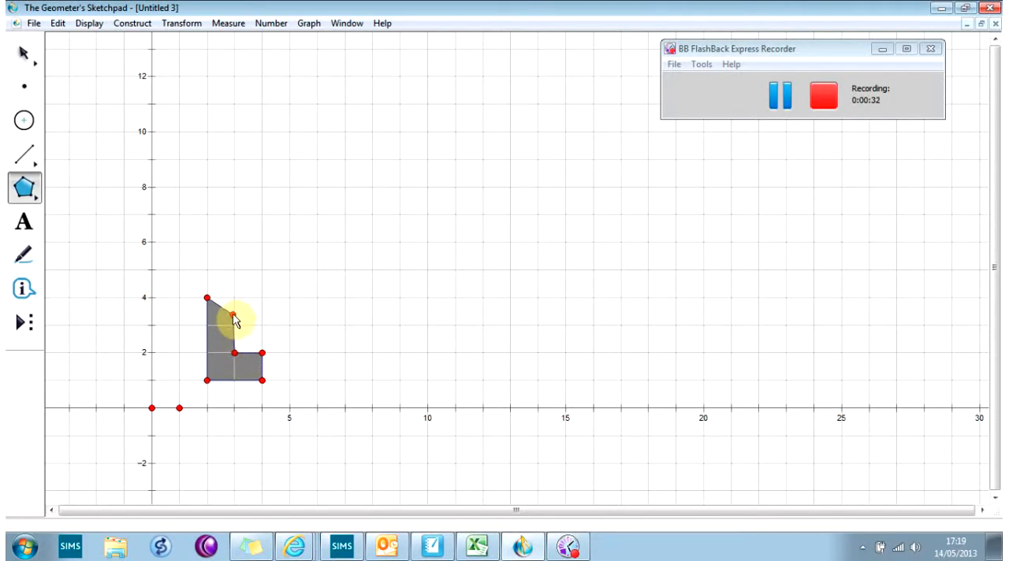
{"action": "left_click", "coordinate": [235, 299]}
{"action": "left_click", "coordinate": [207, 298]}
Color the L-shaped polygon's interior red.
{"action": "left_click", "coordinate": [23, 54]}
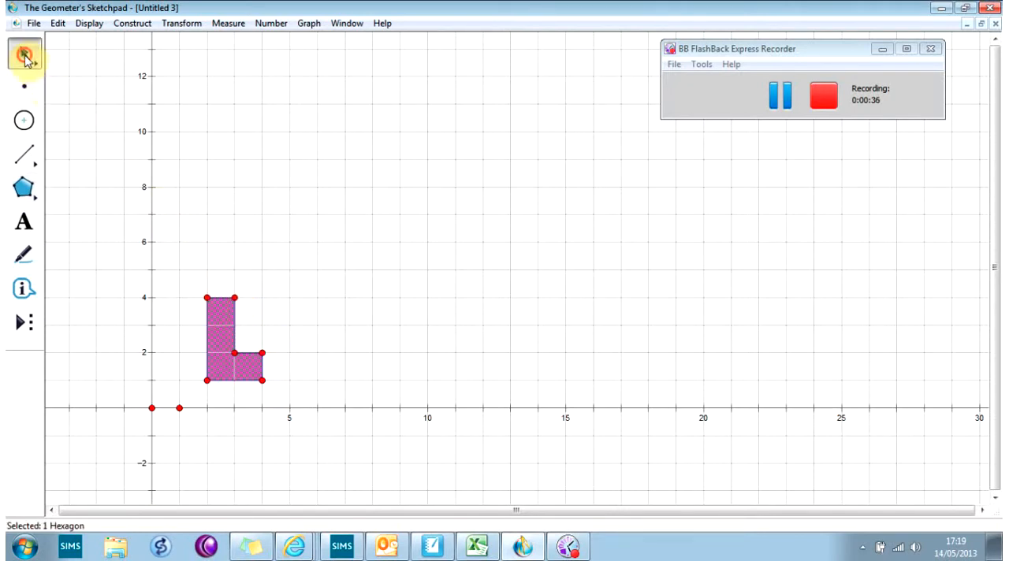
{"action": "right_click", "coordinate": [218, 309]}
{"action": "mouse_move", "coordinate": [253, 348]}
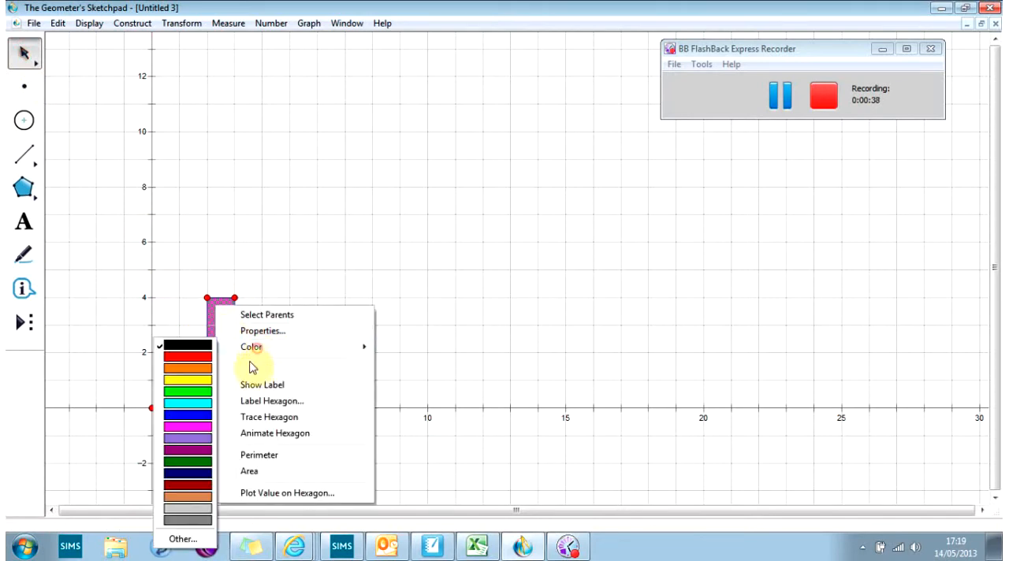
{"action": "left_click", "coordinate": [207, 362]}
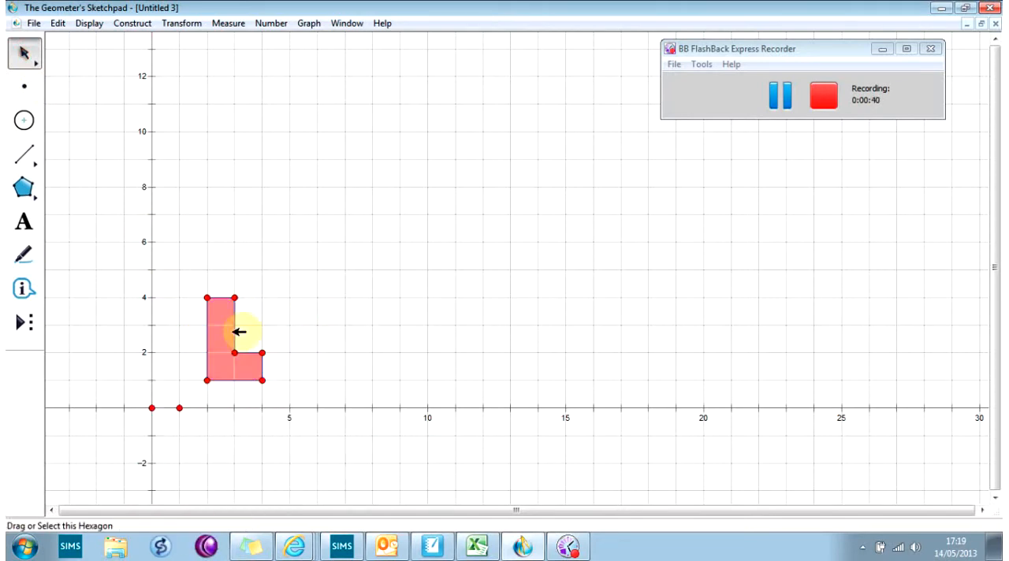
Turn off point snapping and shift the L shape slightly off the grid, up and to the right.
{"action": "left_click", "coordinate": [307, 23]}
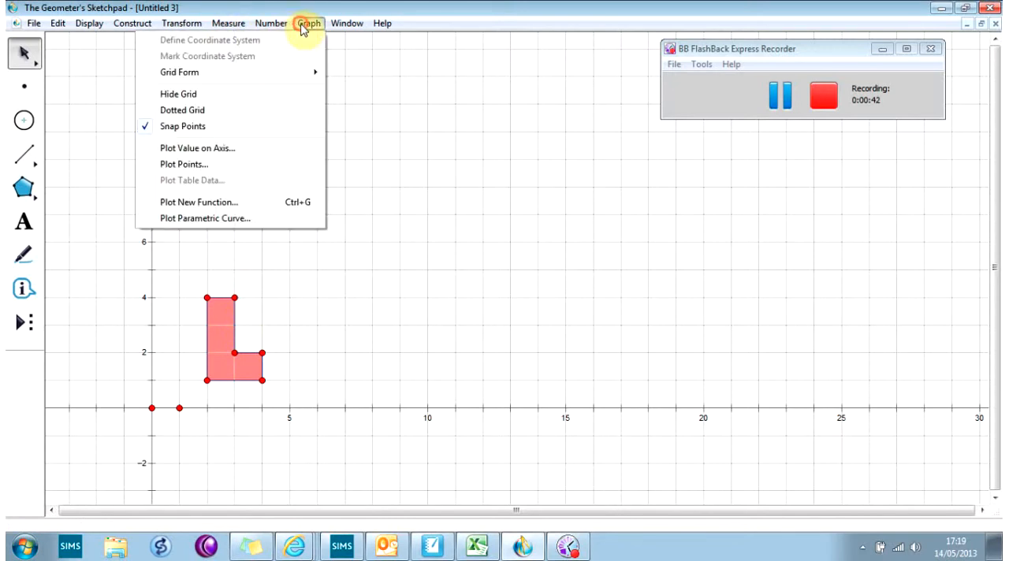
{"action": "left_click", "coordinate": [239, 127]}
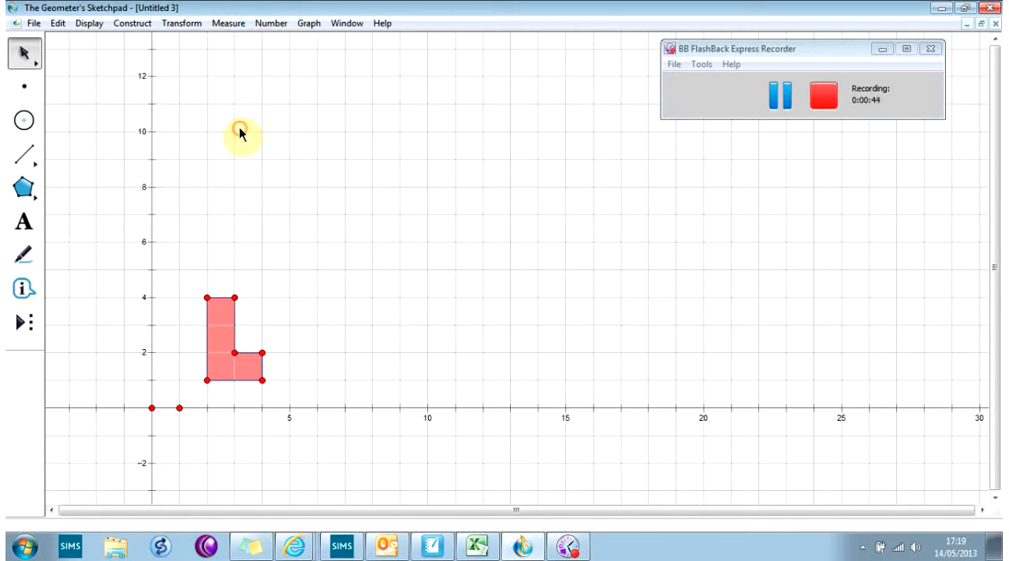
{"action": "mouse_move", "coordinate": [224, 314]}
{"action": "left_mouse_down"}
{"action": "mouse_move", "coordinate": [258, 268]}
{"action": "mouse_move", "coordinate": [233, 291]}
{"action": "mouse_move", "coordinate": [199, 264]}
{"action": "mouse_move", "coordinate": [235, 296]}
{"action": "mouse_move", "coordinate": [191, 296]}
{"action": "left_mouse_up"}
Place a free point just left of the L shape and enlarge the shape slightly with the Dilate Arrow tool.
{"action": "left_click", "coordinate": [24, 86]}
{"action": "left_click", "coordinate": [34, 61]}
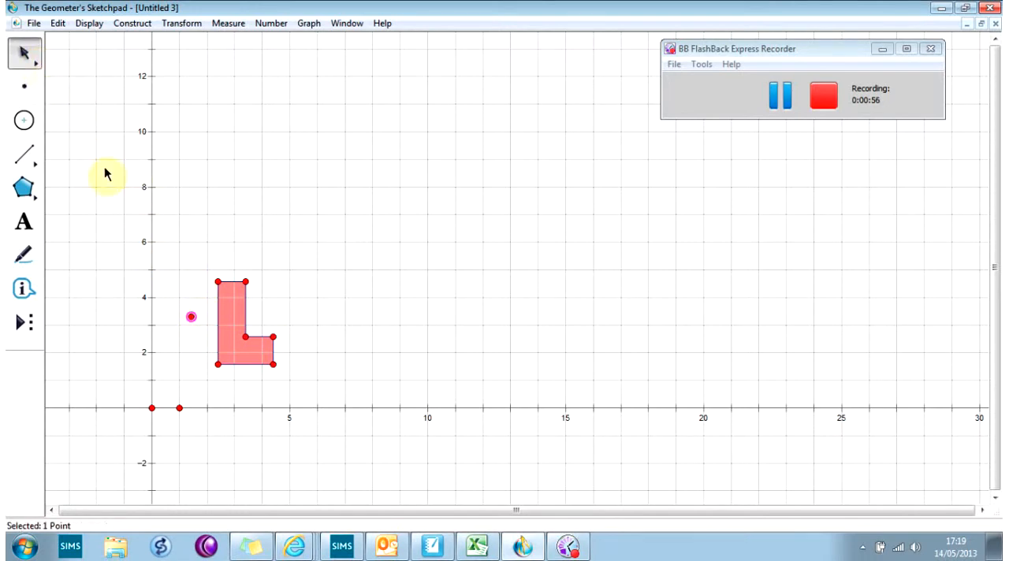
{"action": "left_click_drag", "start_coordinate": [33, 63], "coordinate": [130, 59]}
{"action": "left_click_drag", "start_coordinate": [232, 302], "coordinate": [247, 339]}
{"action": "left_click_drag", "start_coordinate": [32, 59], "coordinate": [57, 56]}
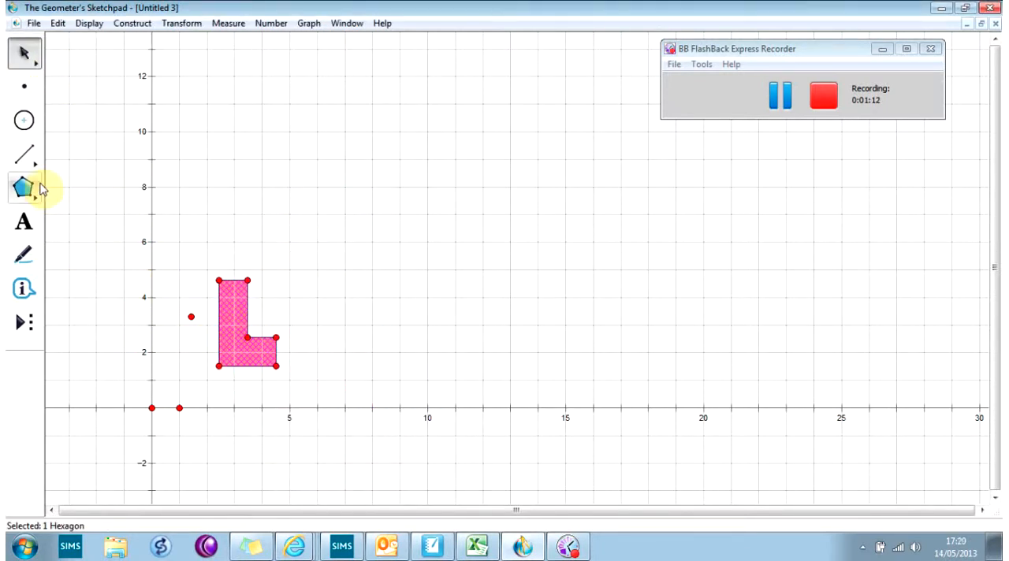
Construct a ray from the free point through the L shape's upper-left vertex.
{"action": "left_click", "coordinate": [192, 315]}
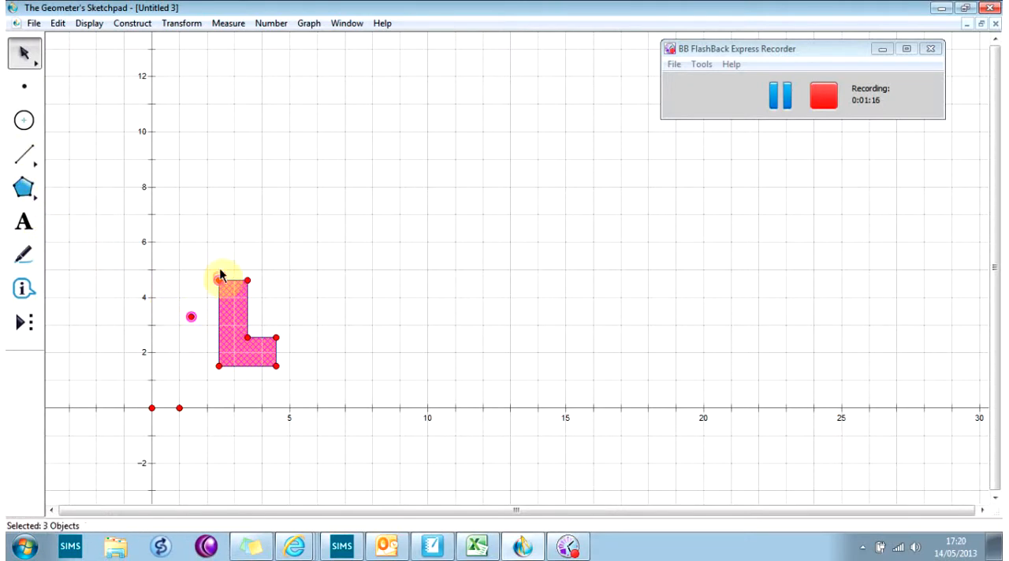
{"action": "left_click", "coordinate": [90, 23]}
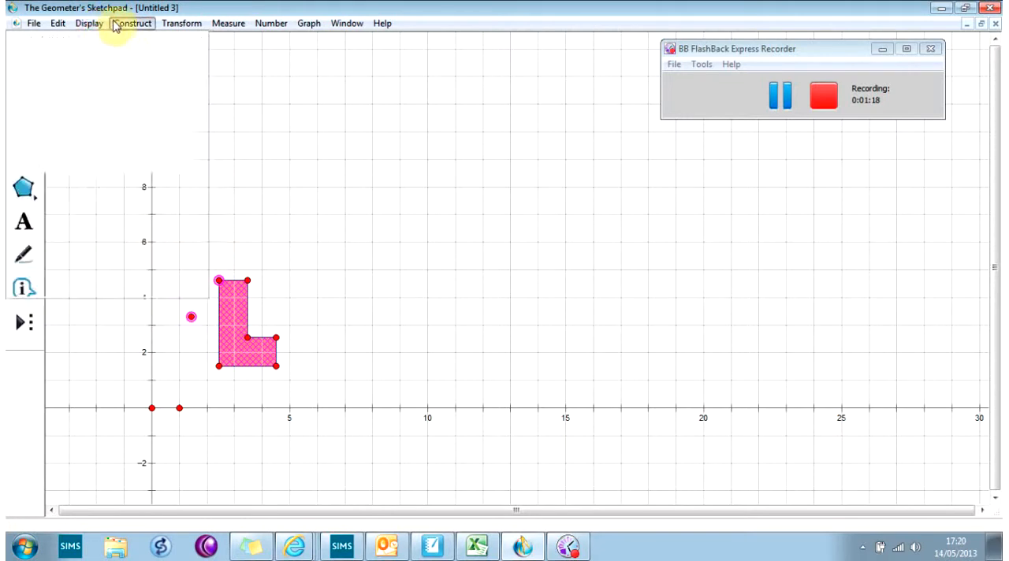
{"action": "left_click", "coordinate": [135, 16]}
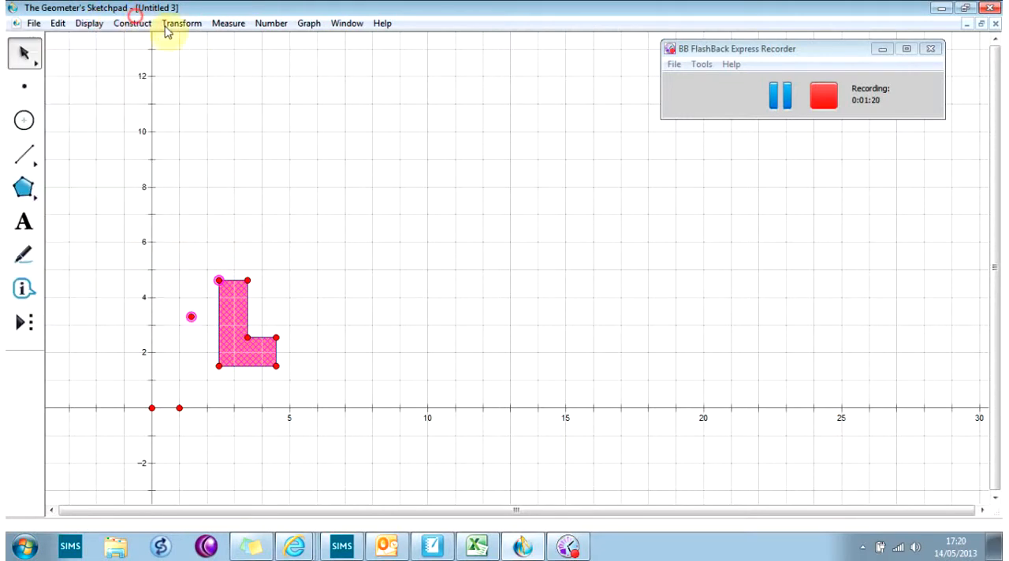
{"action": "left_click", "coordinate": [245, 261]}
{"action": "left_click", "coordinate": [220, 282]}
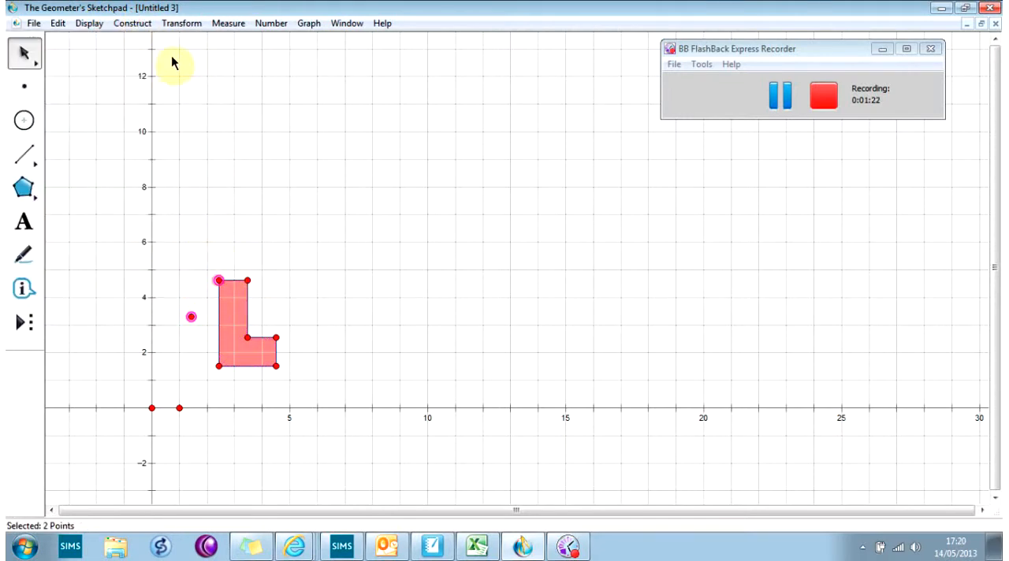
{"action": "left_click", "coordinate": [133, 23]}
{"action": "left_click", "coordinate": [92, 113]}
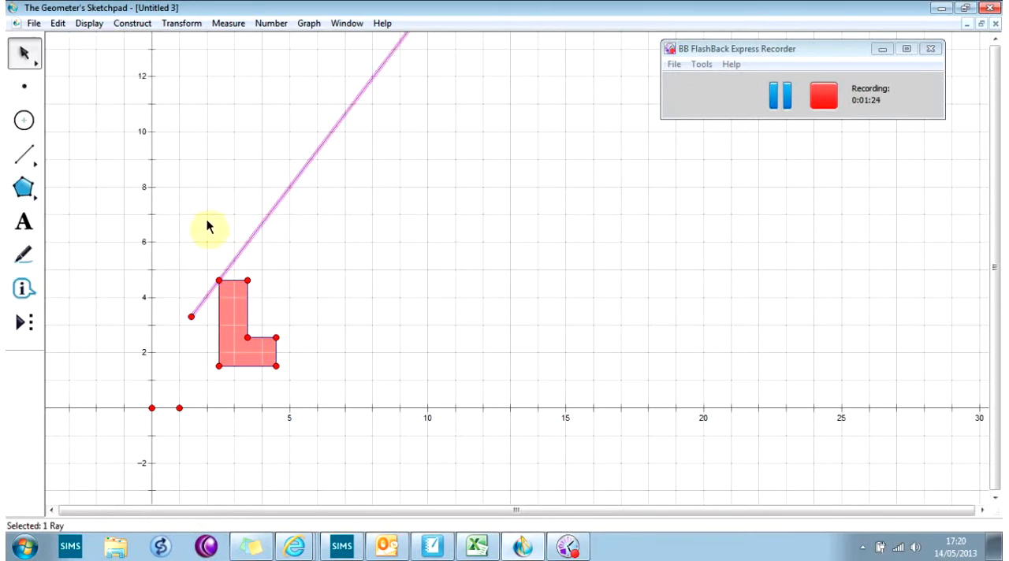
Construct a ray from the free point through the upper-right vertex of the L's upright.
{"action": "left_click", "coordinate": [273, 285]}
{"action": "left_click", "coordinate": [192, 317]}
{"action": "left_click", "coordinate": [131, 23]}
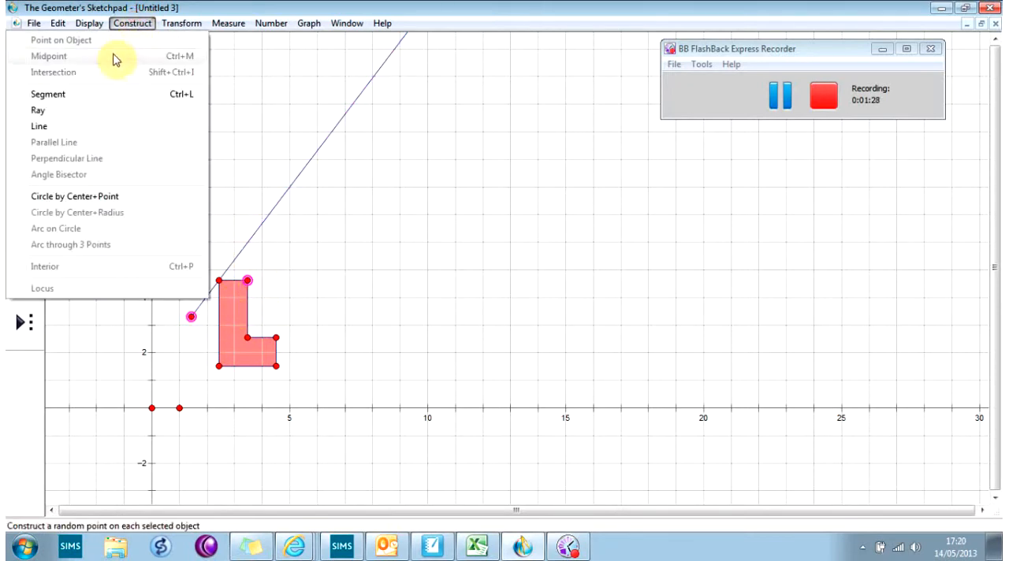
{"action": "left_click", "coordinate": [95, 114]}
Construct rays from the free point through the L's inner corner and the upper-right vertex of its foot.
{"action": "left_click", "coordinate": [197, 323]}
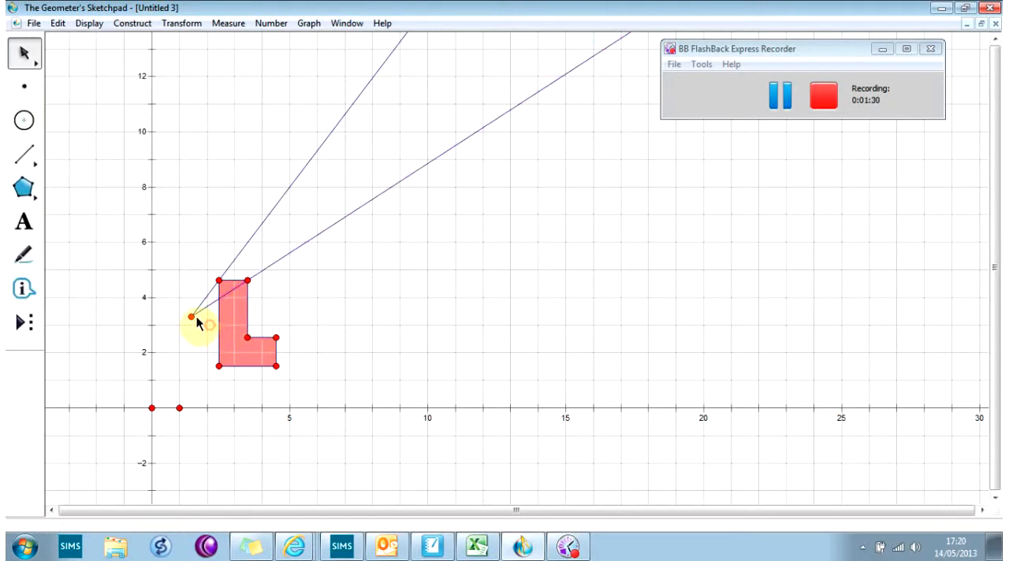
{"action": "left_click", "coordinate": [194, 317]}
{"action": "left_click", "coordinate": [248, 338]}
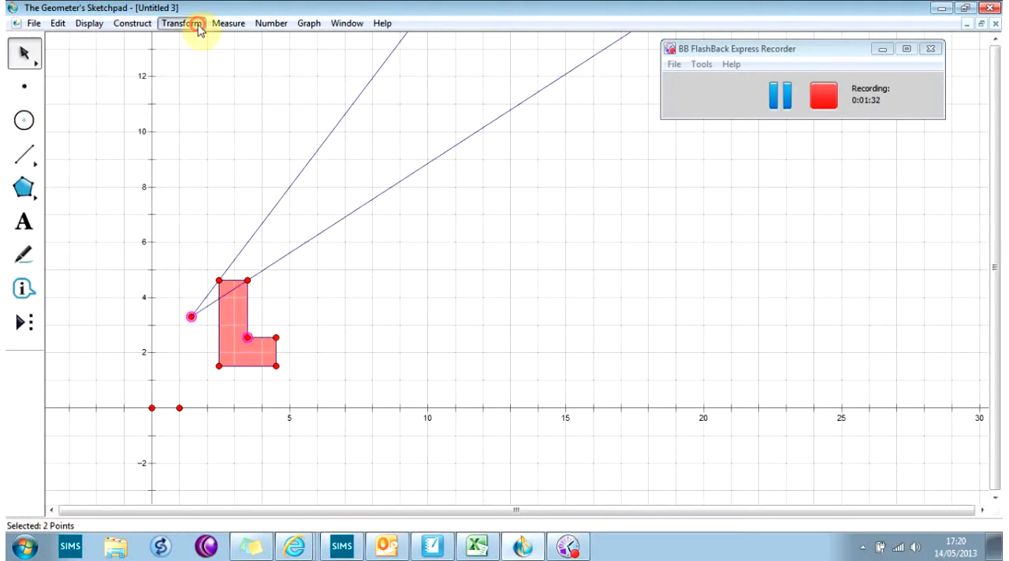
{"action": "left_click", "coordinate": [144, 24]}
{"action": "left_click", "coordinate": [116, 109]}
{"action": "left_click", "coordinate": [281, 316]}
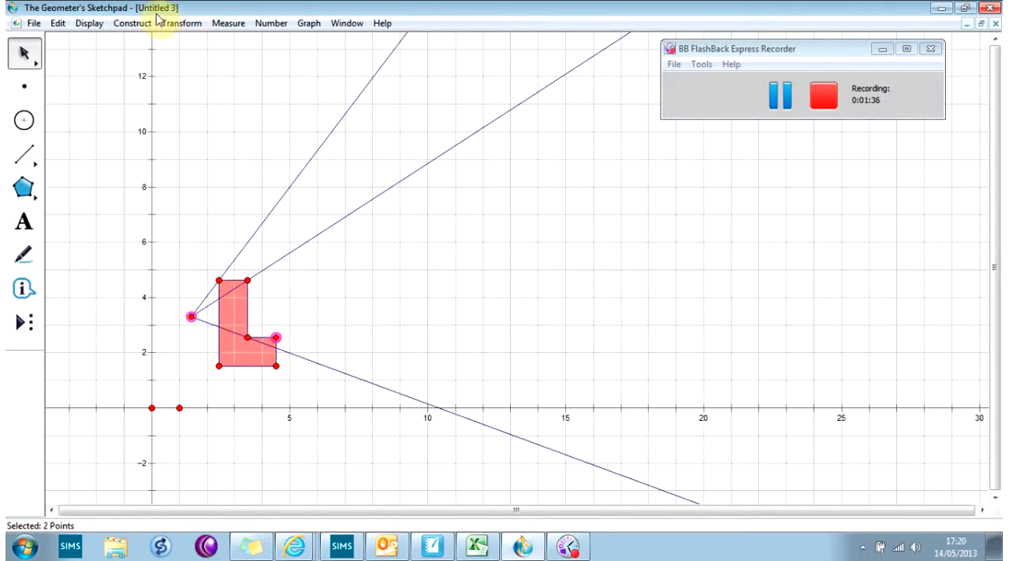
{"action": "left_click", "coordinate": [134, 23]}
{"action": "left_click", "coordinate": [107, 109]}
Construct rays from the free point through the L's lower-left and lower-right vertices.
{"action": "left_click", "coordinate": [194, 335]}
{"action": "left_click", "coordinate": [191, 317]}
{"action": "left_click", "coordinate": [220, 366]}
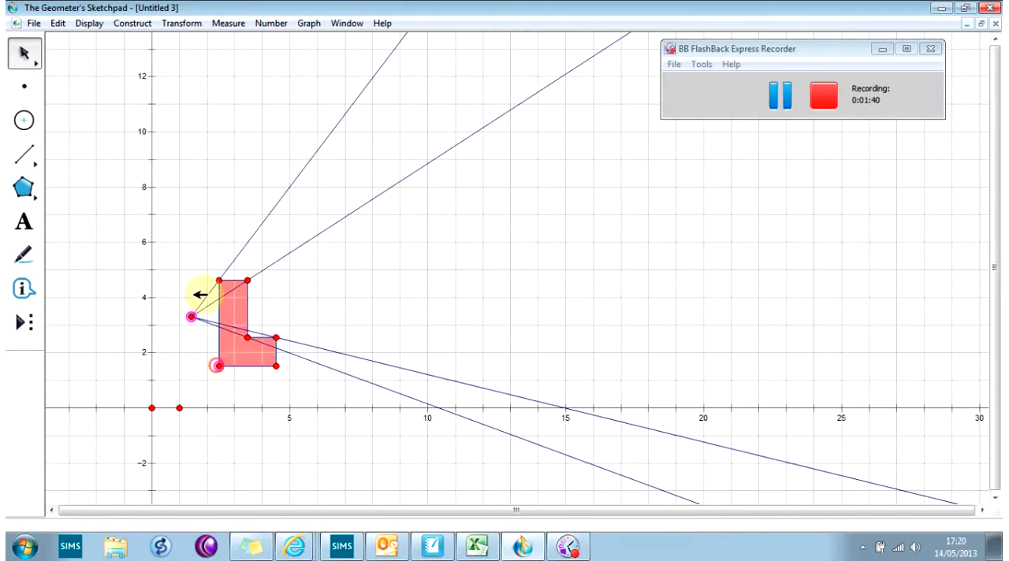
{"action": "left_click", "coordinate": [116, 24]}
{"action": "left_click", "coordinate": [99, 106]}
{"action": "left_click", "coordinate": [199, 347]}
{"action": "left_click", "coordinate": [191, 317]}
{"action": "left_click", "coordinate": [276, 366]}
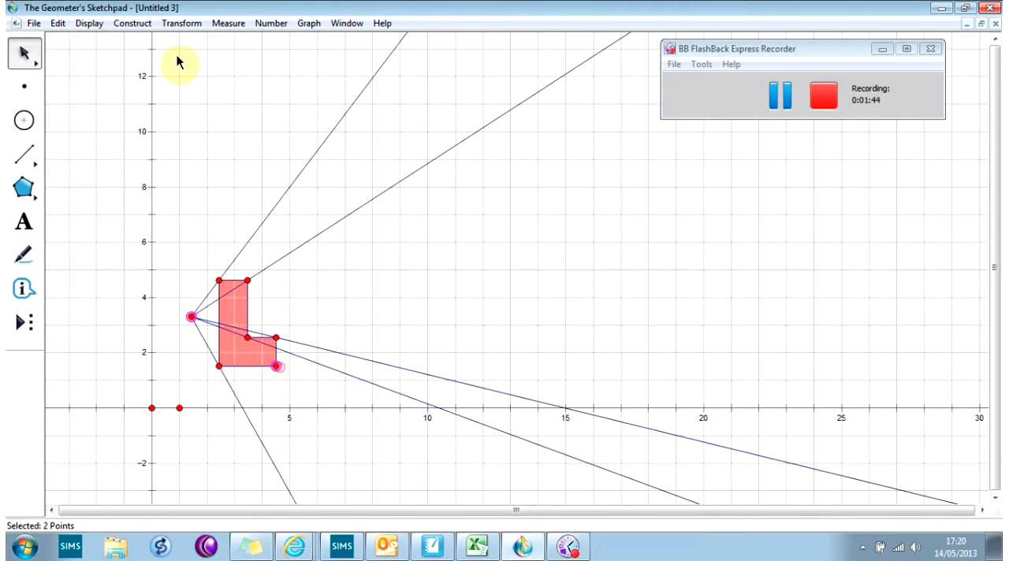
{"action": "left_click", "coordinate": [132, 23]}
{"action": "left_click", "coordinate": [90, 109]}
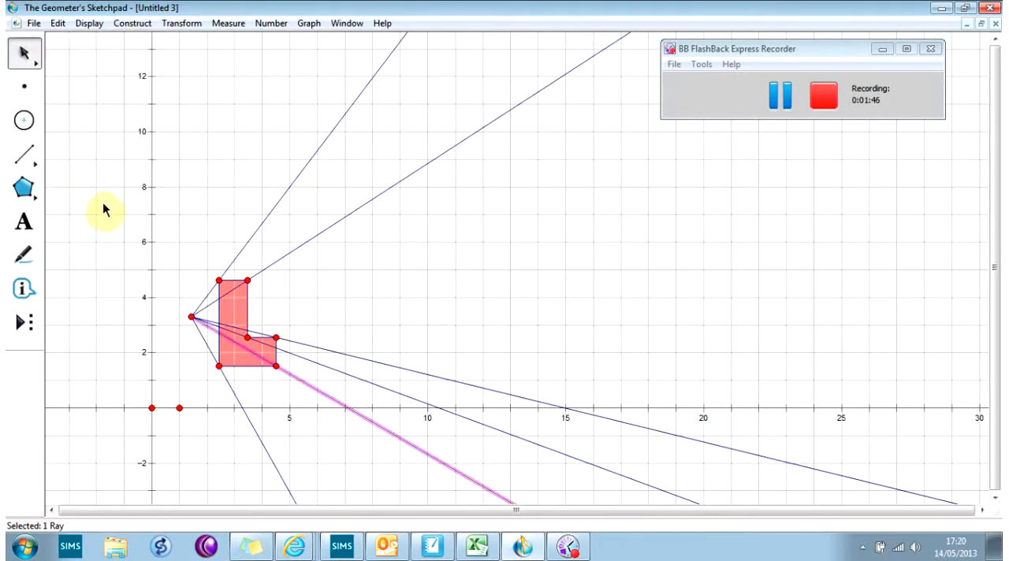
{"action": "left_click", "coordinate": [110, 164]}
Resize the L shape with the Dilate Arrow tool and move the rays' common point to the right of the shape.
{"action": "left_click_drag", "start_coordinate": [27, 53], "coordinate": [121, 61]}
{"action": "left_click_drag", "start_coordinate": [240, 317], "coordinate": [270, 329]}
{"action": "left_click_drag", "start_coordinate": [33, 56], "coordinate": [56, 54]}
{"action": "left_click_drag", "start_coordinate": [192, 318], "coordinate": [509, 319]}
Resize the L shape again with the Dilate Arrow tool and move the rays' common point to about (2, 1).
{"action": "left_click_drag", "start_coordinate": [36, 58], "coordinate": [127, 49]}
{"action": "mouse_move", "coordinate": [322, 310]}
{"action": "left_mouse_down"}
{"action": "mouse_move", "coordinate": [264, 311]}
{"action": "mouse_move", "coordinate": [431, 323]}
{"action": "mouse_move", "coordinate": [464, 295]}
{"action": "mouse_move", "coordinate": [355, 151]}
{"action": "mouse_move", "coordinate": [184, 229]}
{"action": "mouse_move", "coordinate": [171, 345]}
{"action": "mouse_move", "coordinate": [455, 330]}
{"action": "mouse_move", "coordinate": [225, 319]}
{"action": "mouse_move", "coordinate": [336, 316]}
{"action": "left_mouse_up"}
{"action": "left_click_drag", "start_coordinate": [24, 53], "coordinate": [65, 52]}
{"action": "mouse_move", "coordinate": [499, 319]}
{"action": "left_mouse_down"}
{"action": "mouse_move", "coordinate": [394, 273]}
{"action": "mouse_move", "coordinate": [259, 308]}
{"action": "mouse_move", "coordinate": [209, 379]}
{"action": "left_mouse_up"}
Adjust the L shape's position slightly and move the rays' common point to about (3, 3).
{"action": "left_click", "coordinate": [333, 332]}
{"action": "left_click_drag", "start_coordinate": [331, 337], "coordinate": [328, 344]}
{"action": "left_click", "coordinate": [248, 222]}
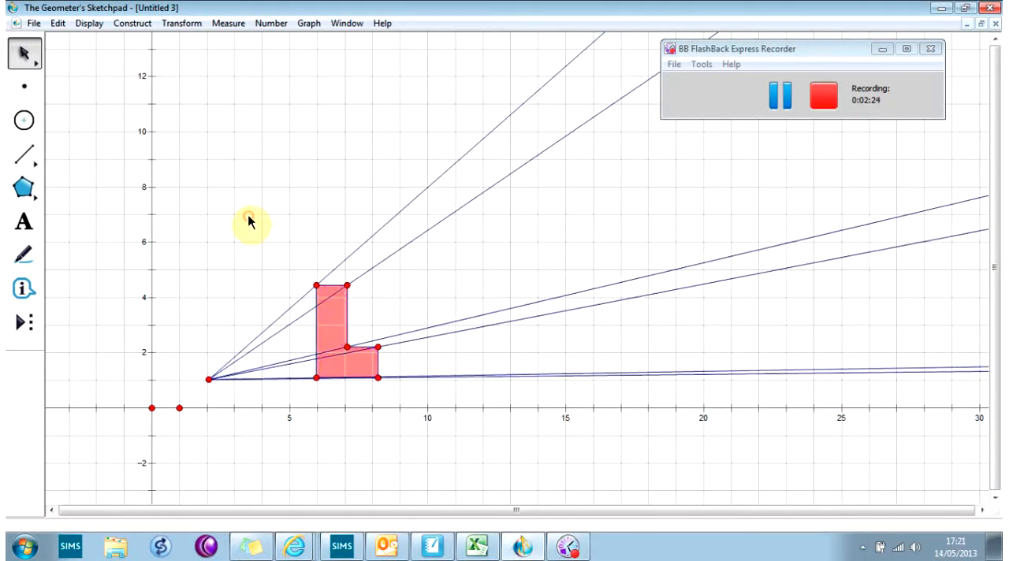
{"action": "left_click_drag", "start_coordinate": [213, 381], "coordinate": [234, 326]}
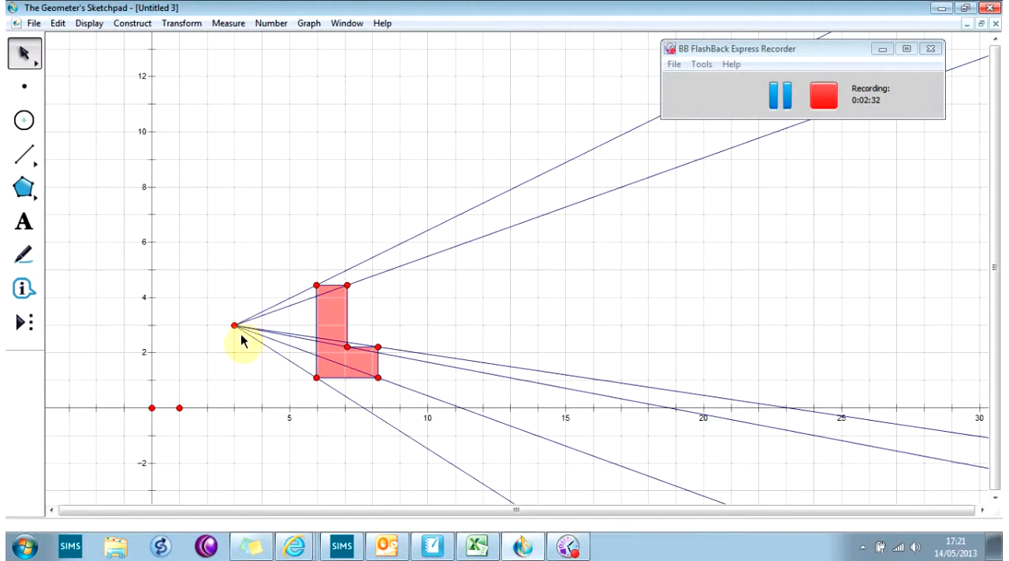
{"action": "left_click", "coordinate": [228, 380]}
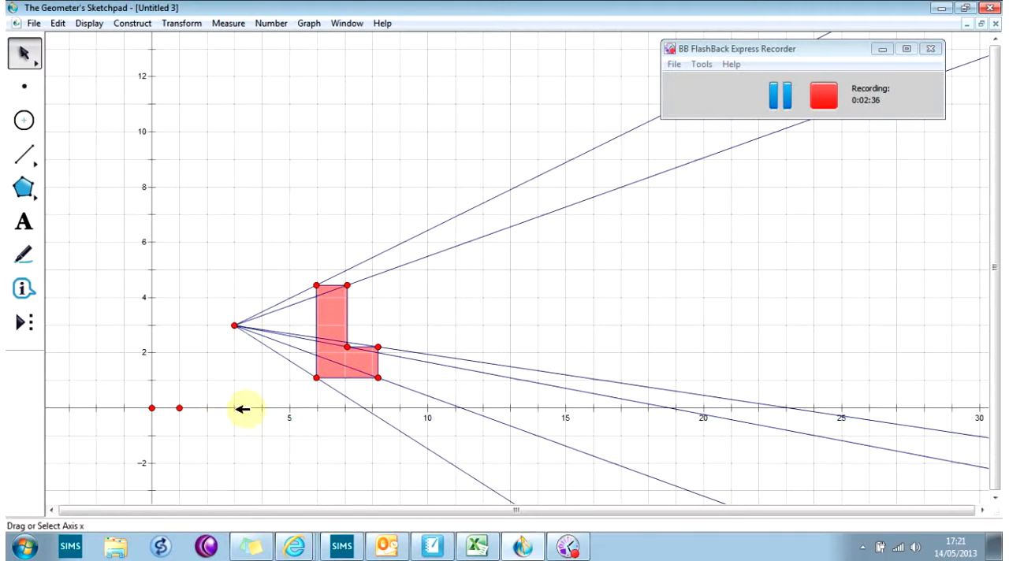
Dilate the L shape by a fixed ratio of 4 to 2.0 about center A.
{"action": "left_click", "coordinate": [328, 309]}
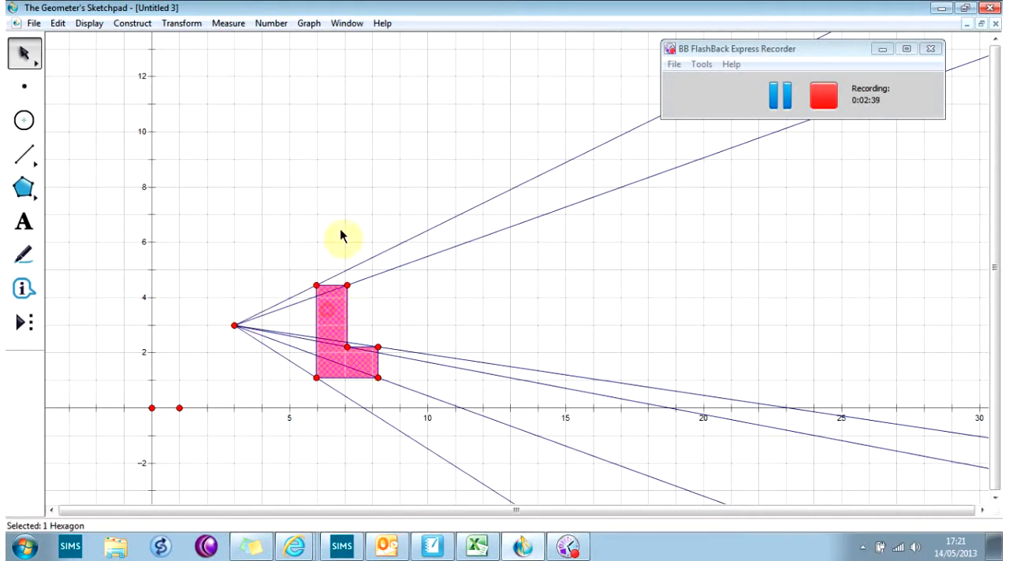
{"action": "left_click", "coordinate": [197, 24]}
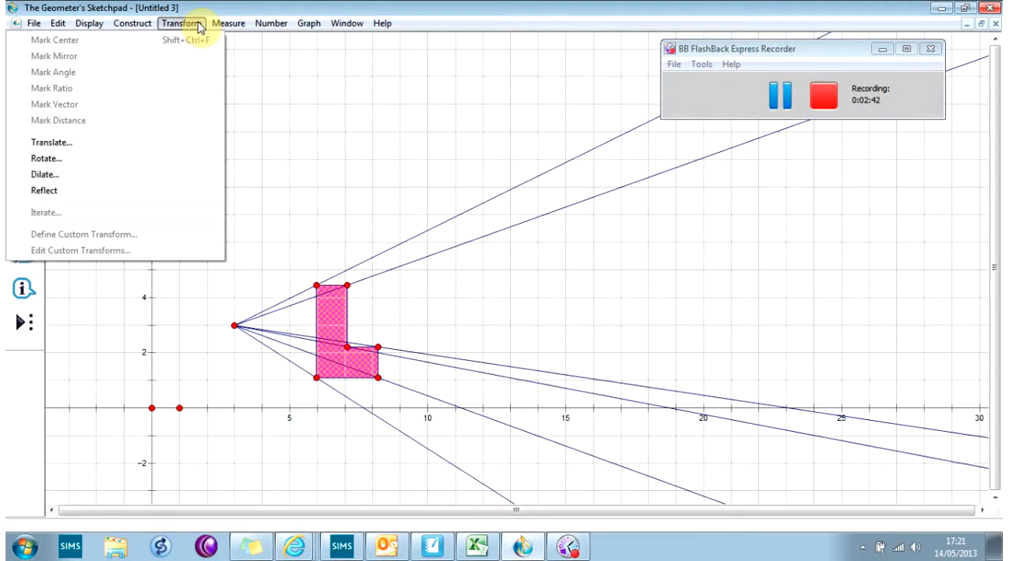
{"action": "left_click", "coordinate": [61, 183]}
{"action": "left_click_drag", "start_coordinate": [479, 159], "coordinate": [604, 231]}
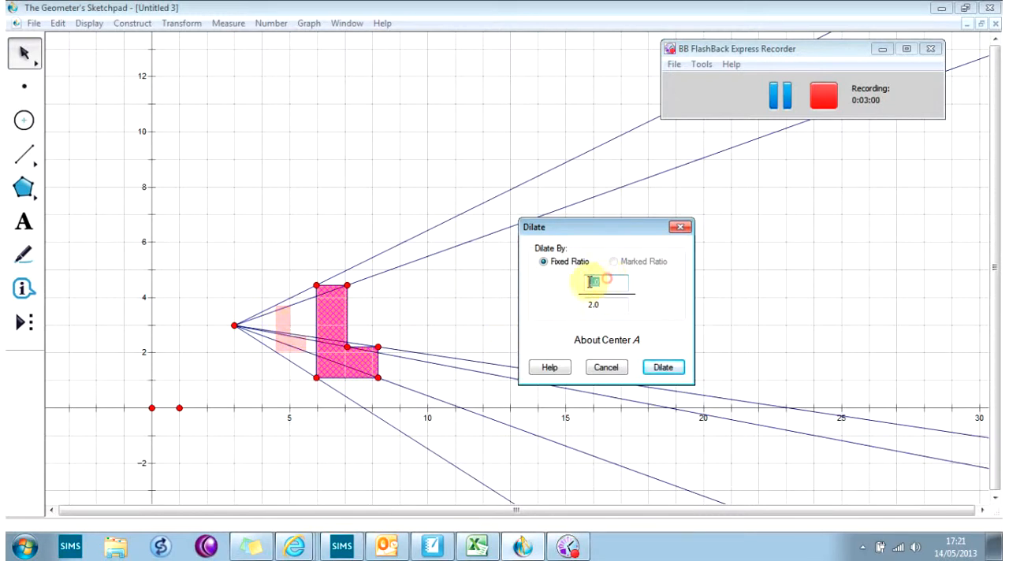
{"action": "type", "text": "4"}
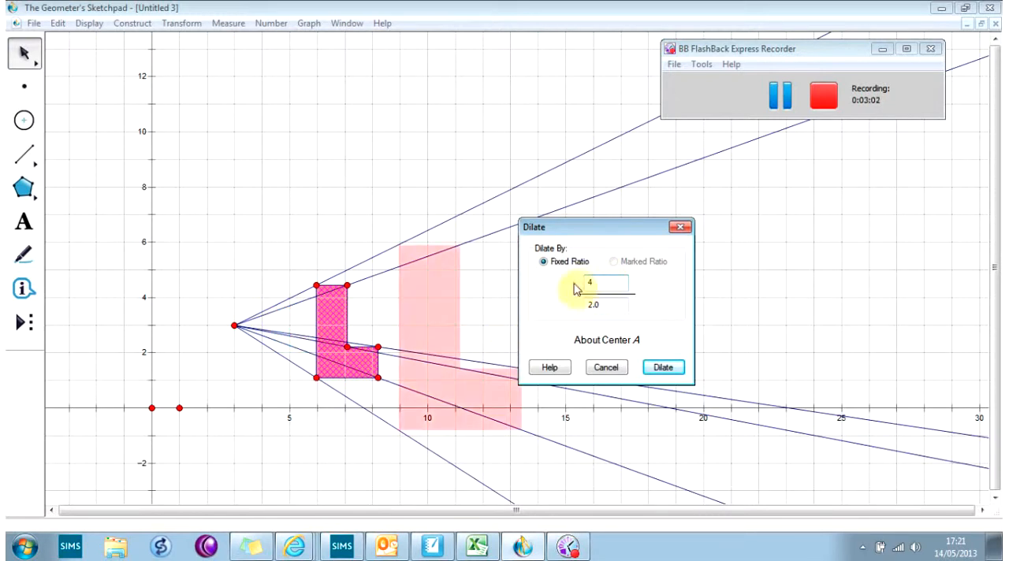
{"action": "left_click", "coordinate": [663, 368]}
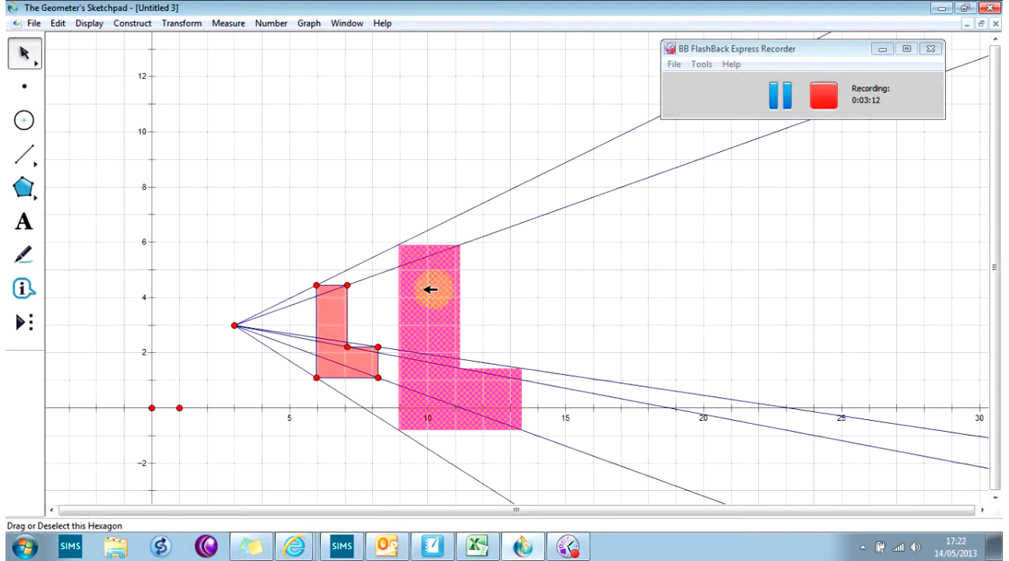
Move center point A through the L shape to its right side at about (9.5, 3.8), and return it to about (3, 3).
{"action": "left_click", "coordinate": [25, 55]}
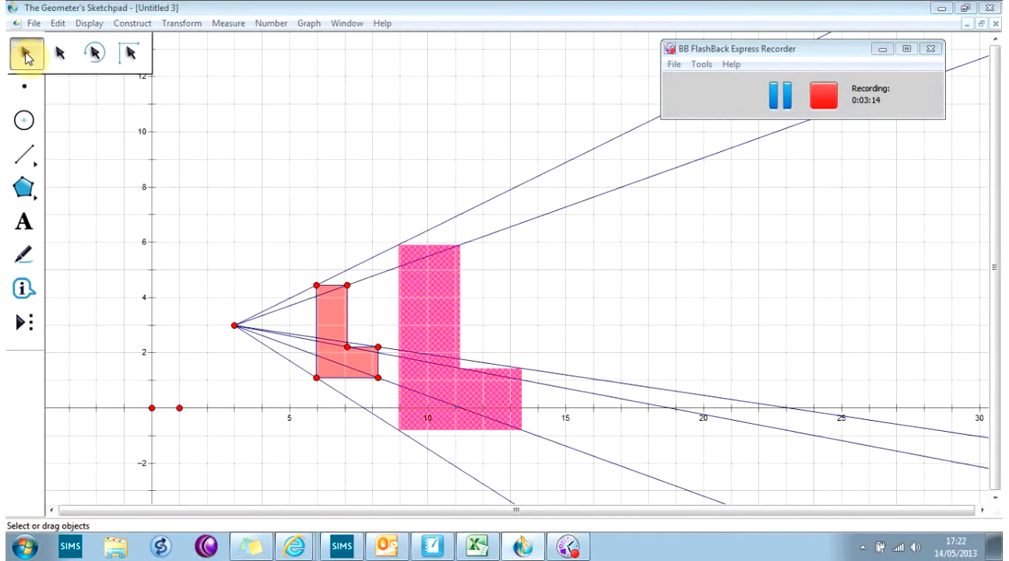
{"action": "left_click", "coordinate": [26, 55]}
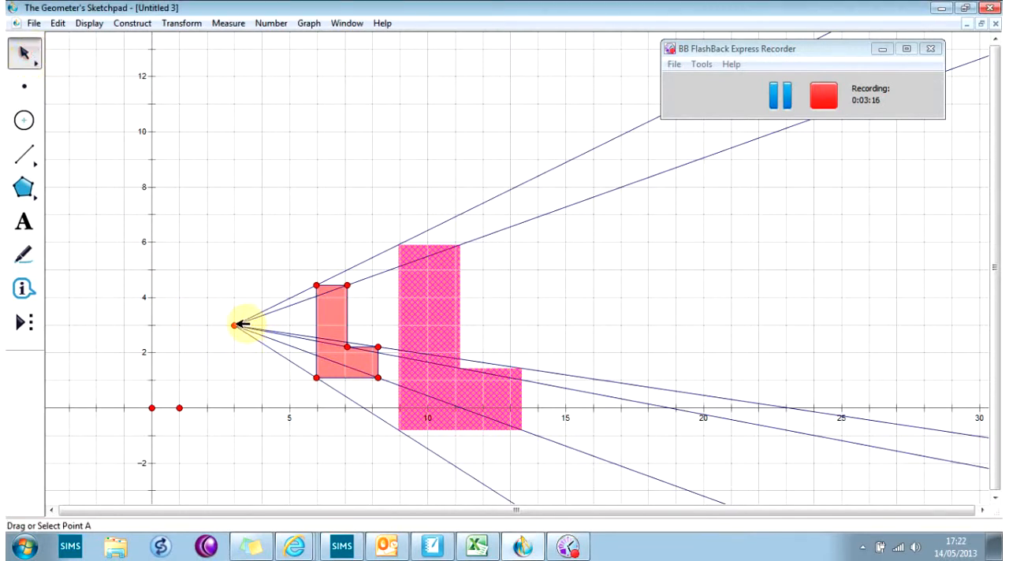
{"action": "left_click_drag", "start_coordinate": [236, 324], "coordinate": [335, 346]}
{"action": "left_click_drag", "start_coordinate": [335, 332], "coordinate": [416, 302]}
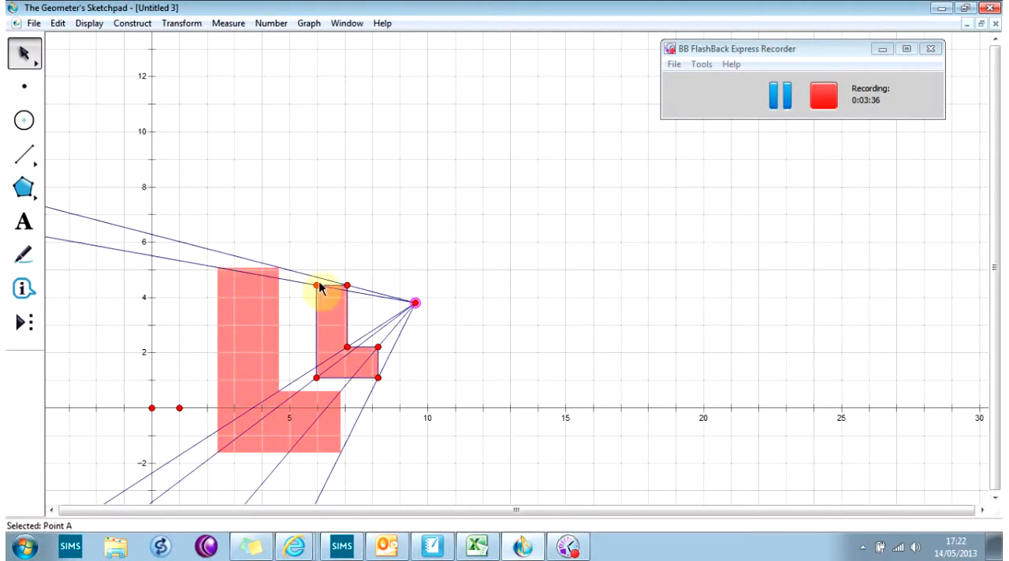
{"action": "left_click_drag", "start_coordinate": [414, 302], "coordinate": [239, 326]}
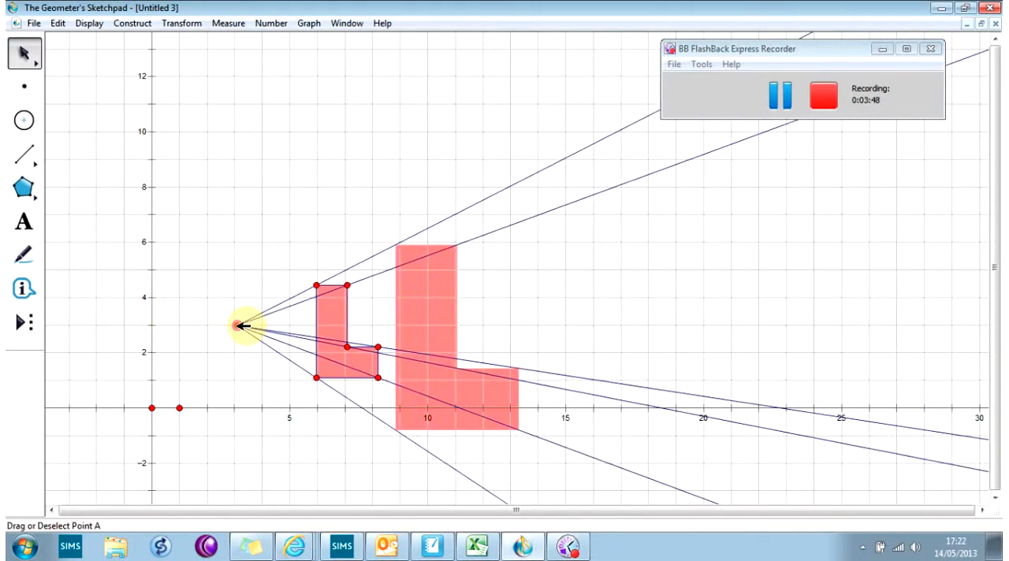